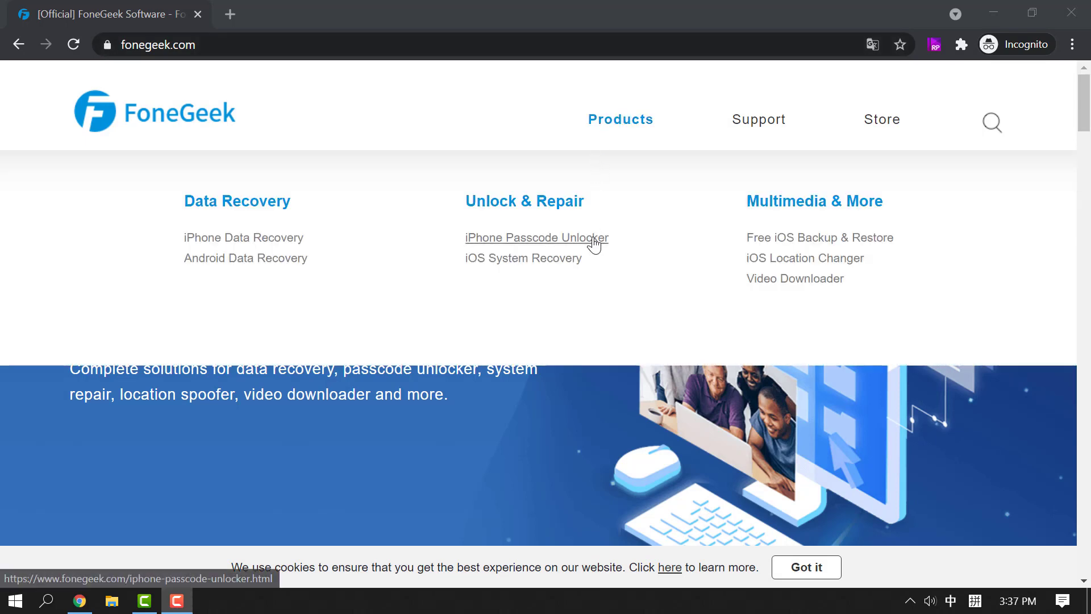
Step: Open the iPhone Passcode Unlocker product page and scroll down to its download section
{"action": "left_click", "coordinate": [593, 244]}
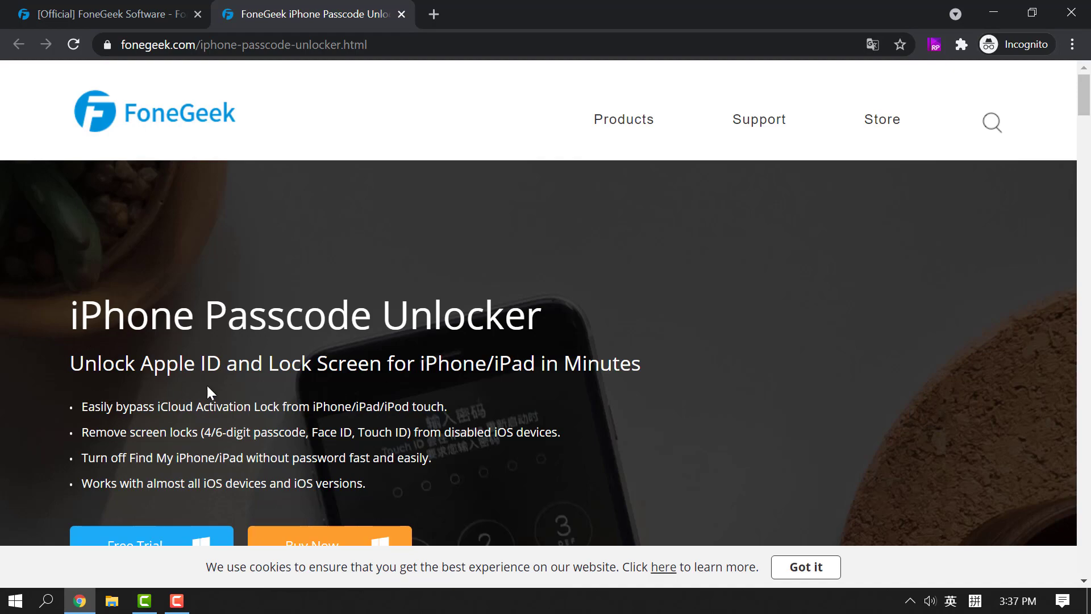
{"action": "scroll", "coordinate": [666, 388], "scroll_direction": "down", "scroll_amount": 7}
{"action": "scroll", "coordinate": [668, 396], "scroll_direction": "down", "scroll_amount": 5}
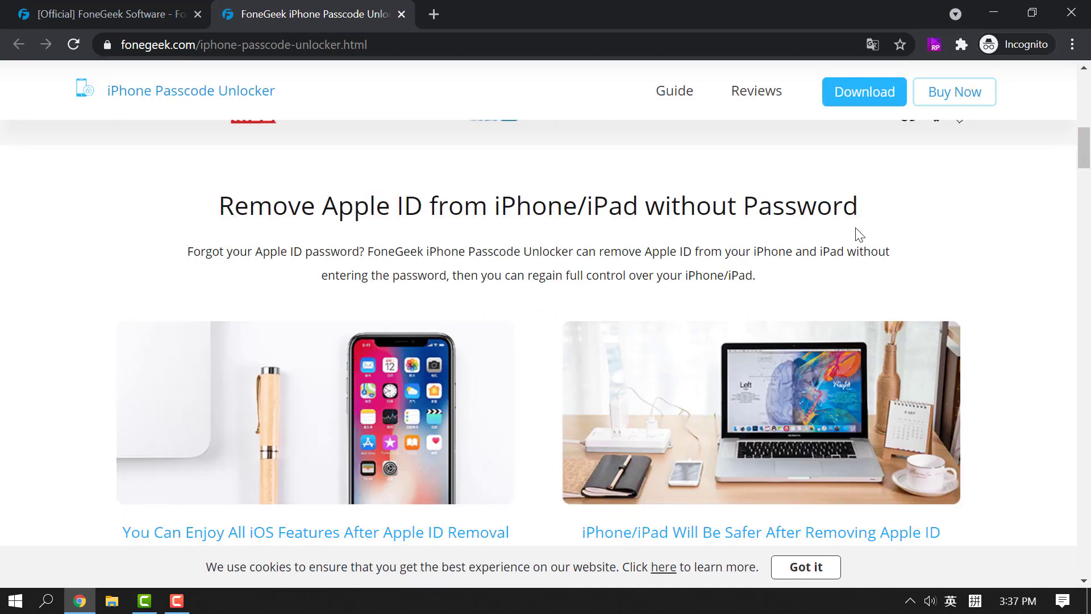
{"action": "scroll", "coordinate": [856, 322], "scroll_direction": "down", "scroll_amount": 3}
{"action": "scroll", "coordinate": [856, 322], "scroll_direction": "down", "scroll_amount": 3}
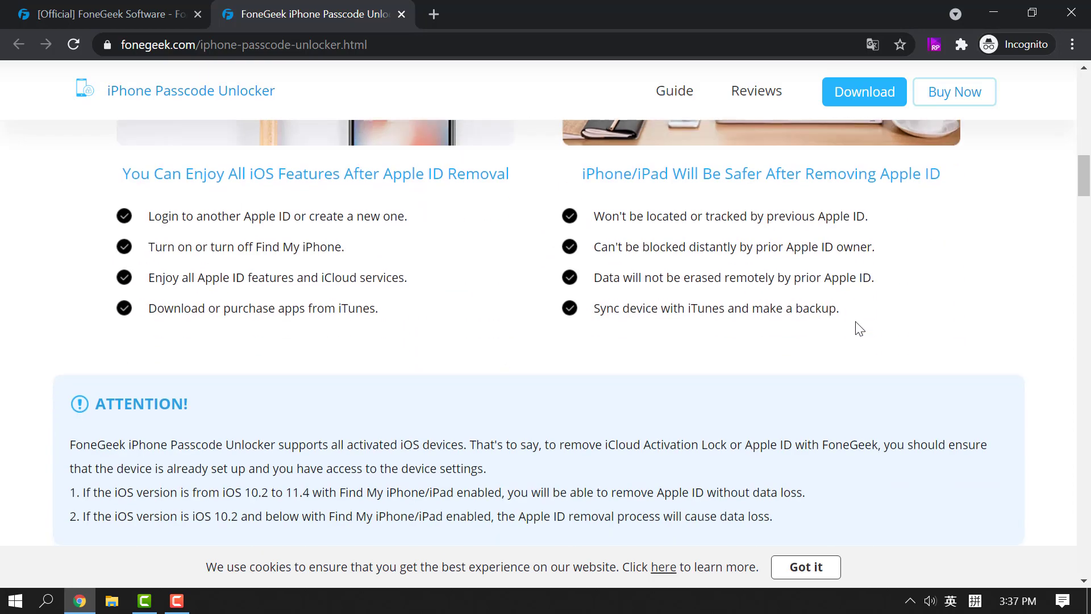
{"action": "scroll", "coordinate": [856, 322], "scroll_direction": "down", "scroll_amount": 3}
{"action": "scroll", "coordinate": [855, 323], "scroll_direction": "down", "scroll_amount": 3}
{"action": "scroll", "coordinate": [856, 322], "scroll_direction": "down", "scroll_amount": 3}
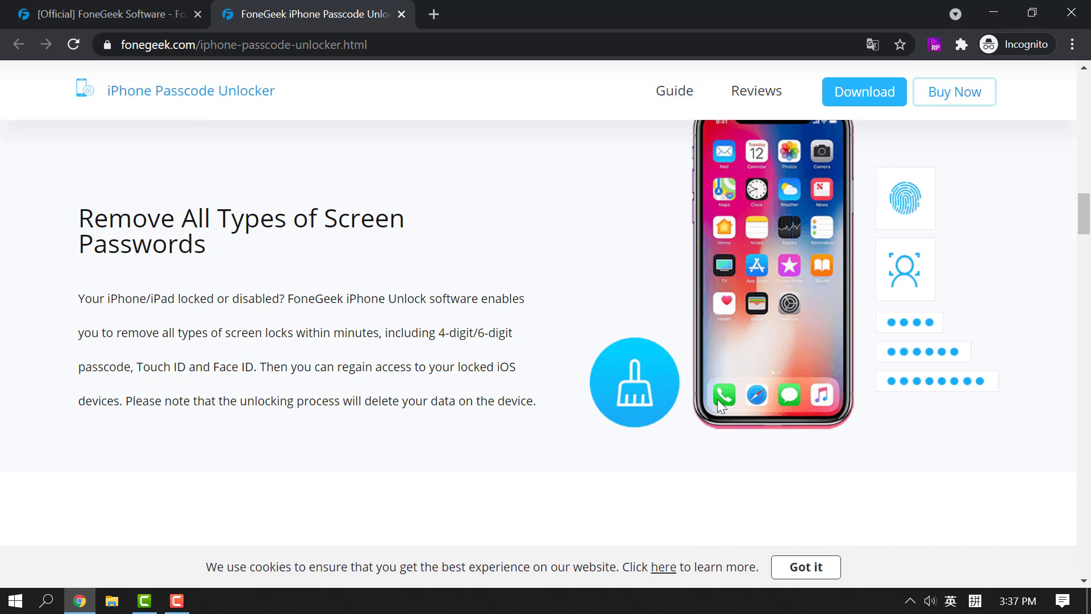
{"action": "scroll", "coordinate": [722, 407], "scroll_direction": "down", "scroll_amount": 6}
{"action": "scroll", "coordinate": [722, 407], "scroll_direction": "down", "scroll_amount": 3}
{"action": "scroll", "coordinate": [722, 407], "scroll_direction": "down", "scroll_amount": 3}
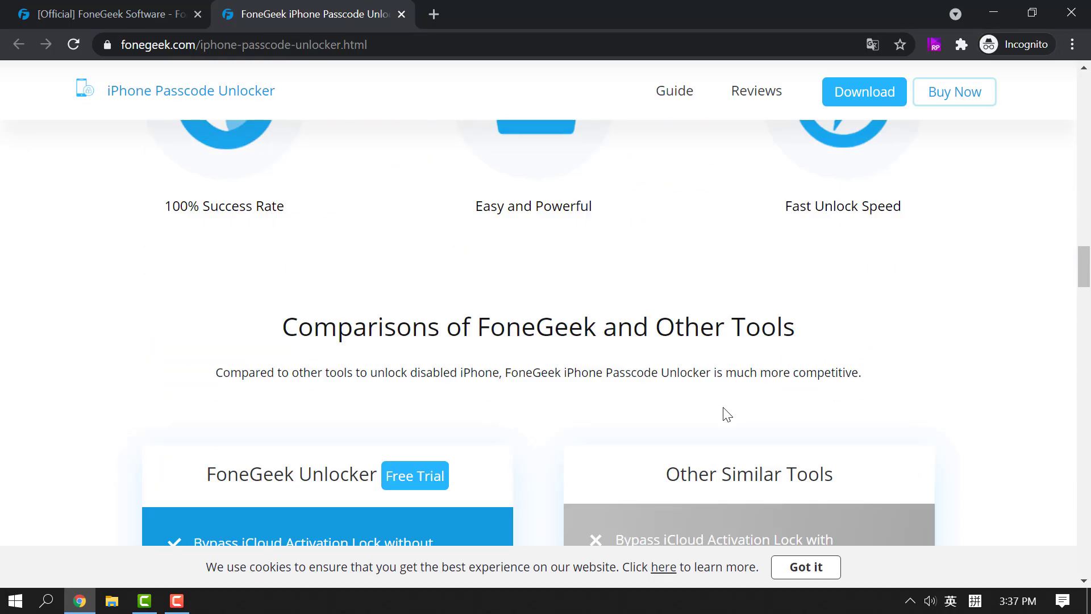
{"action": "scroll", "coordinate": [723, 407], "scroll_direction": "down", "scroll_amount": 3}
{"action": "scroll", "coordinate": [723, 407], "scroll_direction": "down", "scroll_amount": 3}
{"action": "scroll", "coordinate": [723, 406], "scroll_direction": "down", "scroll_amount": 2}
{"action": "scroll", "coordinate": [722, 407], "scroll_direction": "down", "scroll_amount": 4}
{"action": "scroll", "coordinate": [715, 407], "scroll_direction": "down", "scroll_amount": 3}
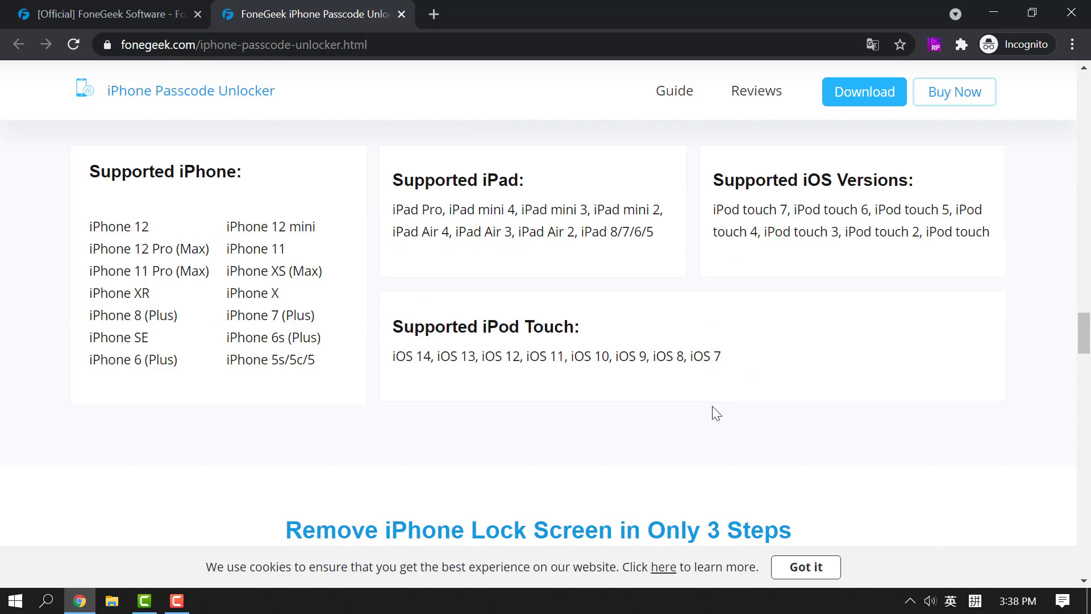
{"action": "scroll", "coordinate": [716, 413], "scroll_direction": "down", "scroll_amount": 6}
{"action": "scroll", "coordinate": [716, 413], "scroll_direction": "down", "scroll_amount": 3}
{"action": "scroll", "coordinate": [716, 413], "scroll_direction": "down", "scroll_amount": 1}
{"action": "scroll", "coordinate": [716, 413], "scroll_direction": "down", "scroll_amount": 4}
{"action": "scroll", "coordinate": [716, 413], "scroll_direction": "down", "scroll_amount": 1}
{"action": "scroll", "coordinate": [716, 413], "scroll_direction": "down", "scroll_amount": 2}
{"action": "scroll", "coordinate": [716, 413], "scroll_direction": "down", "scroll_amount": 4}
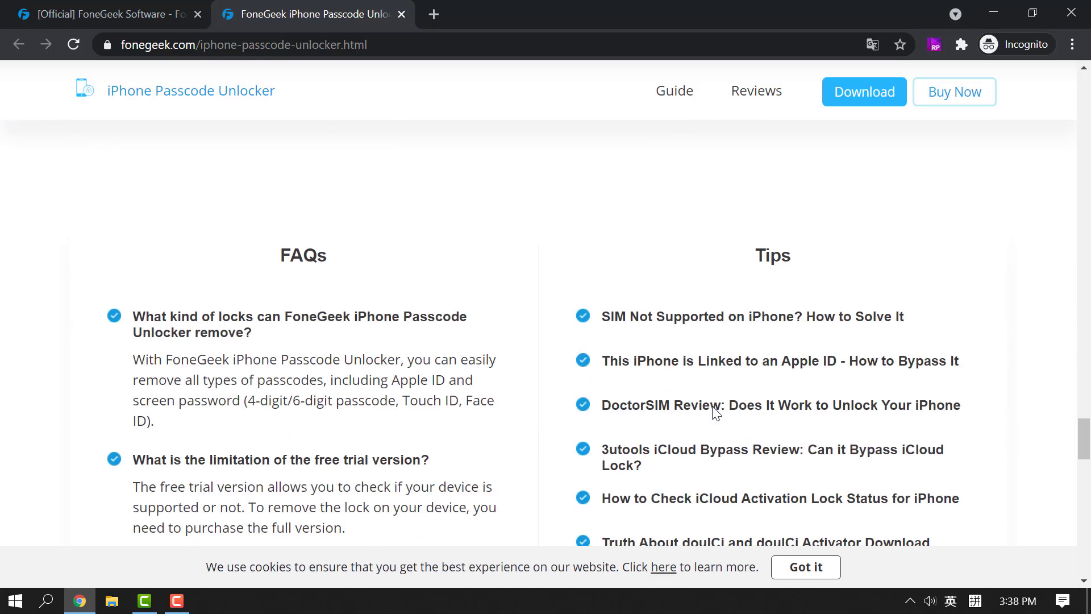
{"action": "scroll", "coordinate": [716, 413], "scroll_direction": "down", "scroll_amount": 5}
{"action": "scroll", "coordinate": [716, 413], "scroll_direction": "down", "scroll_amount": 5}
{"action": "scroll", "coordinate": [713, 413], "scroll_direction": "down", "scroll_amount": 6}
{"action": "scroll", "coordinate": [710, 413], "scroll_direction": "down", "scroll_amount": 3}
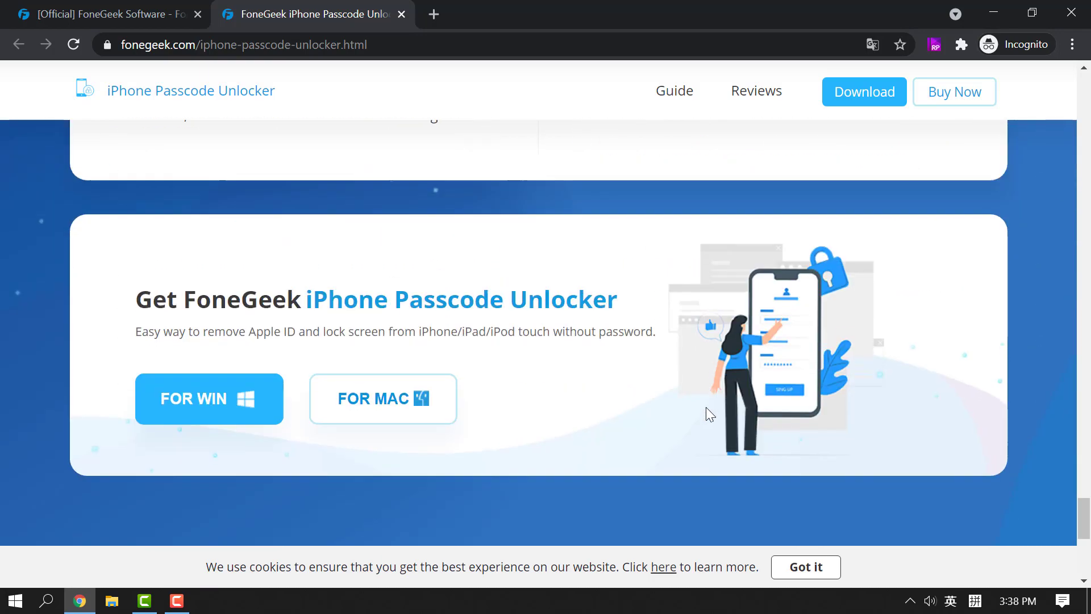
Step: Get the Windows (FOR WIN) installer, then choose the Unlock Screen Passcode mode
{"action": "left_click", "coordinate": [199, 416]}
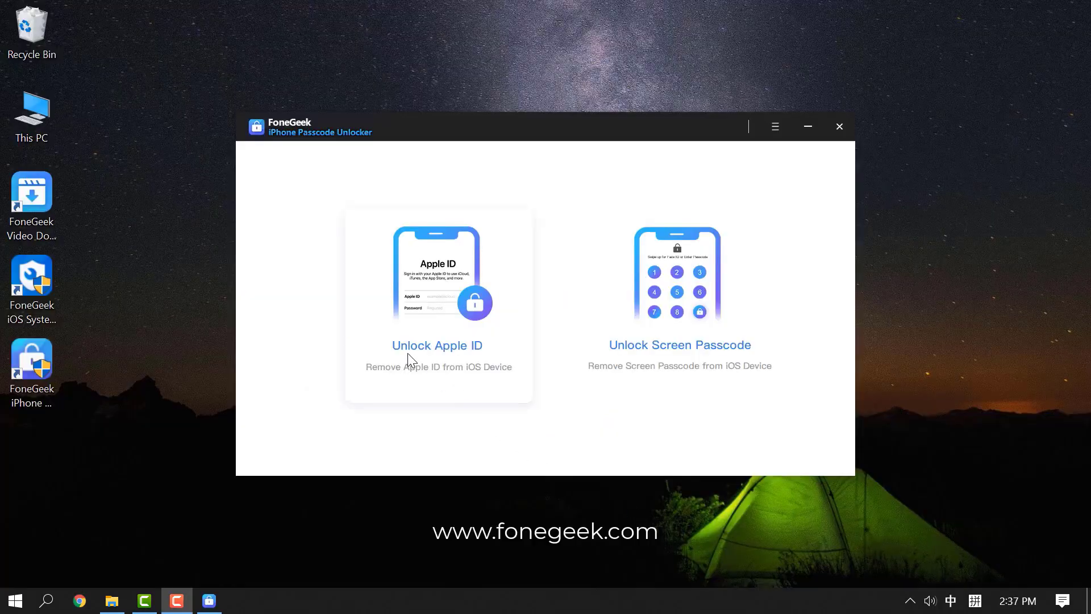
{"action": "left_click", "coordinate": [714, 356]}
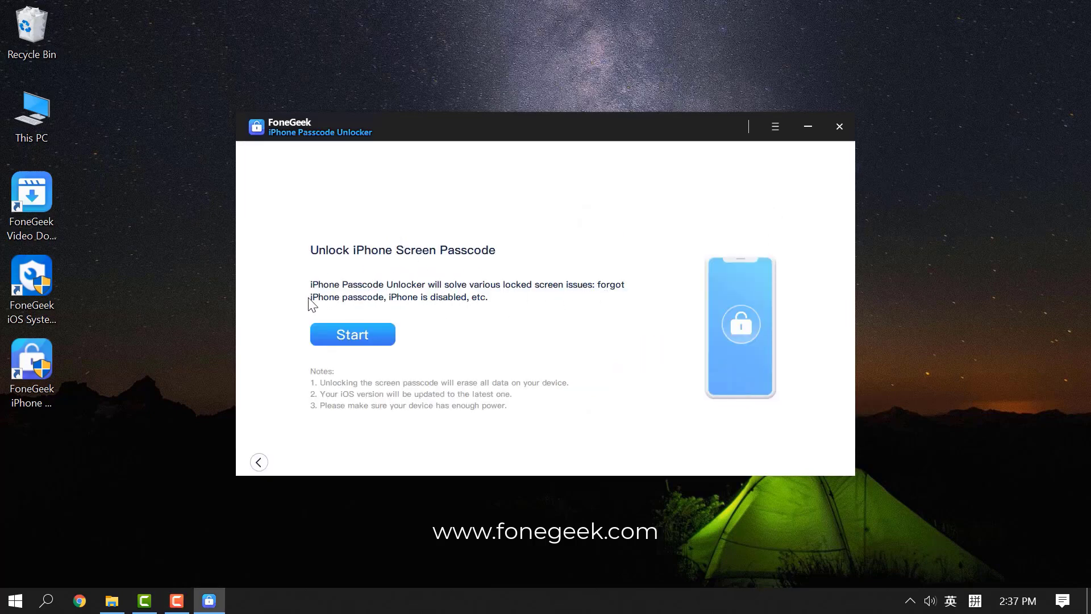
Step: Start the passcode removal and continue with the USB-connected iPhone 7 to load its 14.5.1 firmware
{"action": "left_click", "coordinate": [357, 335]}
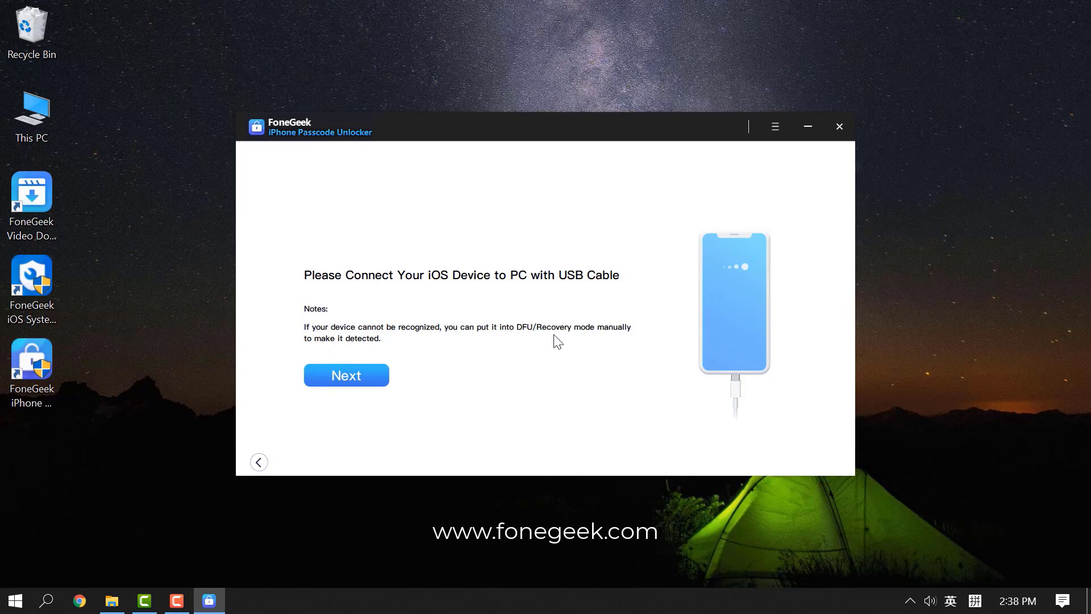
{"action": "left_click", "coordinate": [356, 380]}
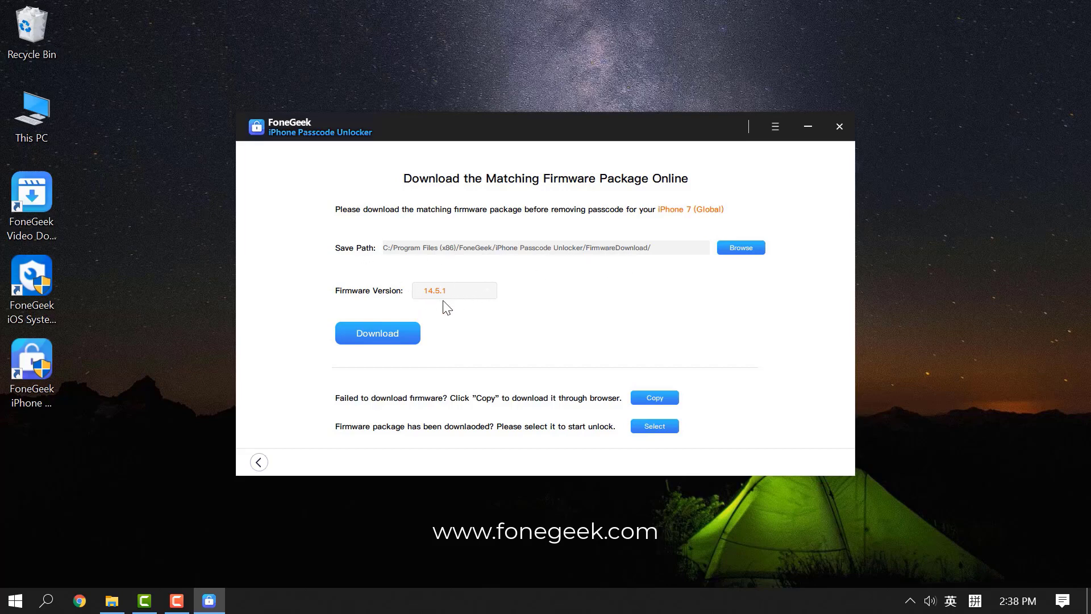
Step: Download the iOS 14.5.1 firmware package and let it extract completely
{"action": "left_click", "coordinate": [394, 338]}
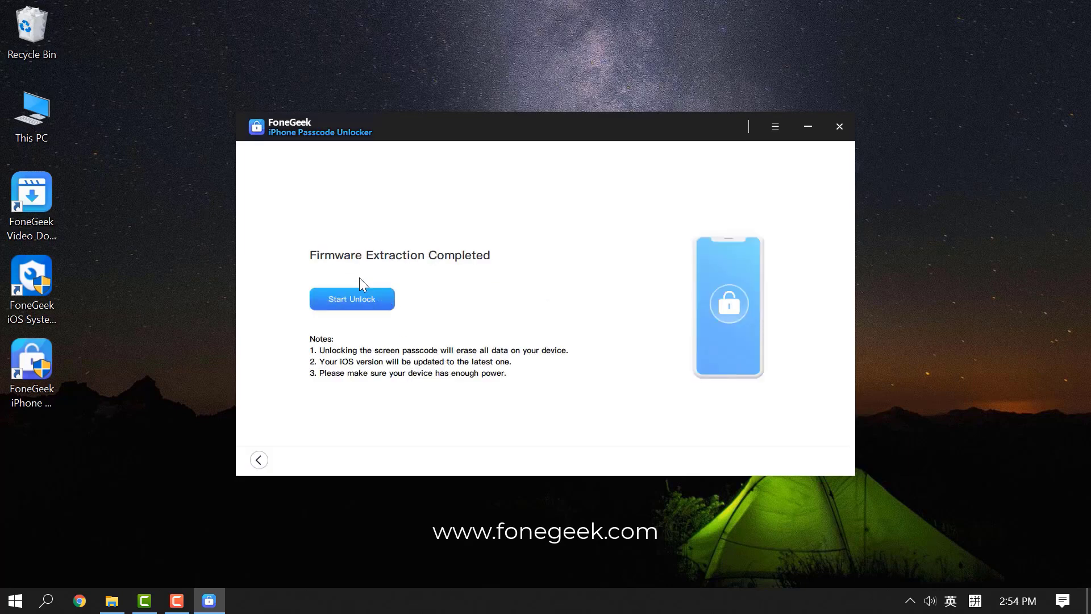
Step: Start the unlock and confirm the data-erase notice with code 000000
{"action": "left_click", "coordinate": [370, 305]}
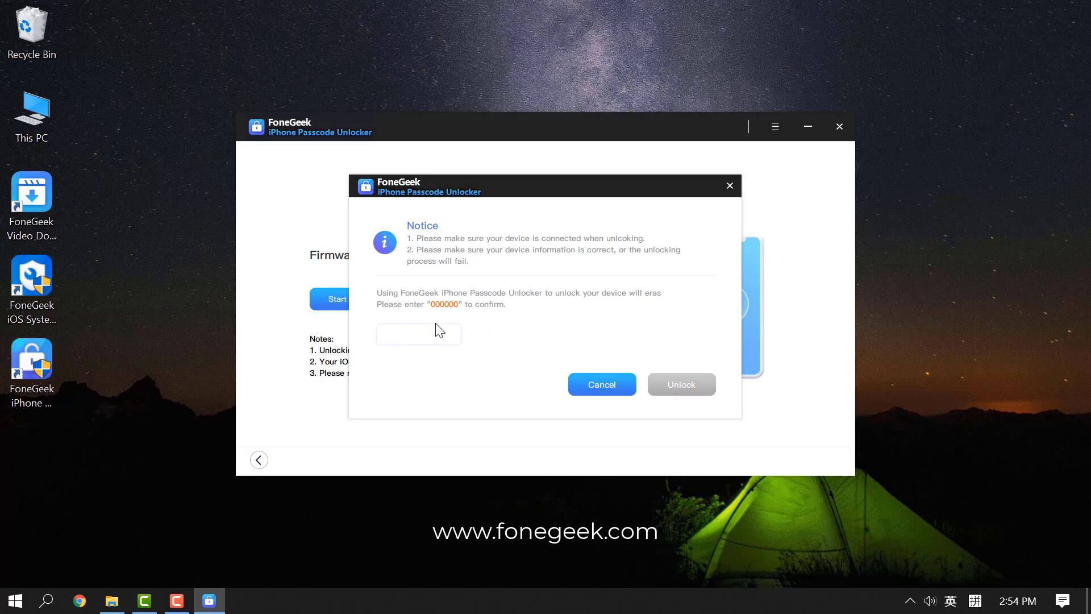
{"action": "left_click", "coordinate": [426, 327]}
{"action": "type", "text": "000000"}
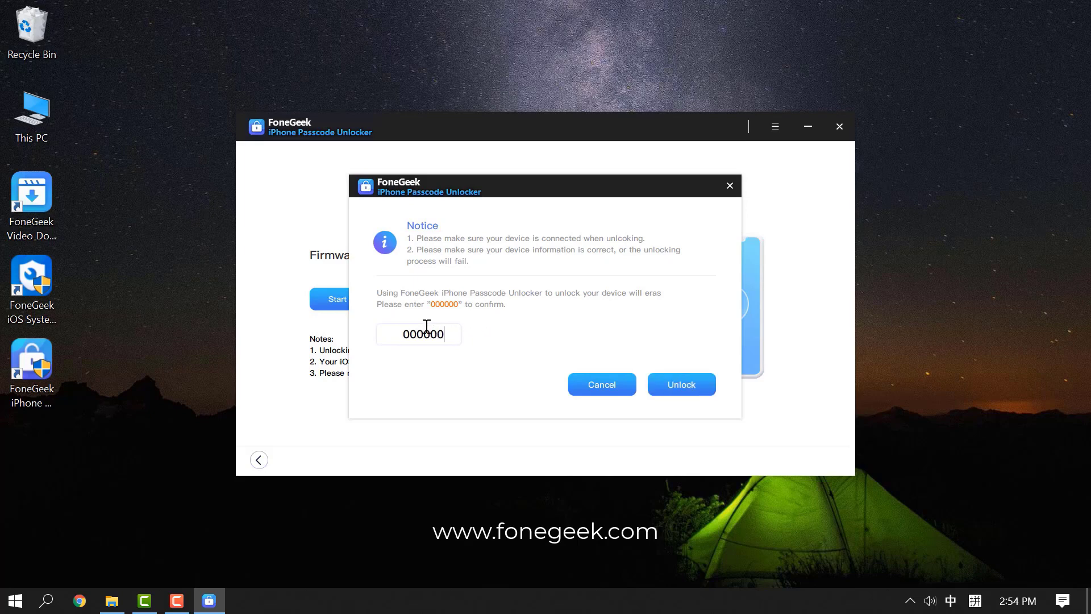
{"action": "left_click", "coordinate": [681, 391]}
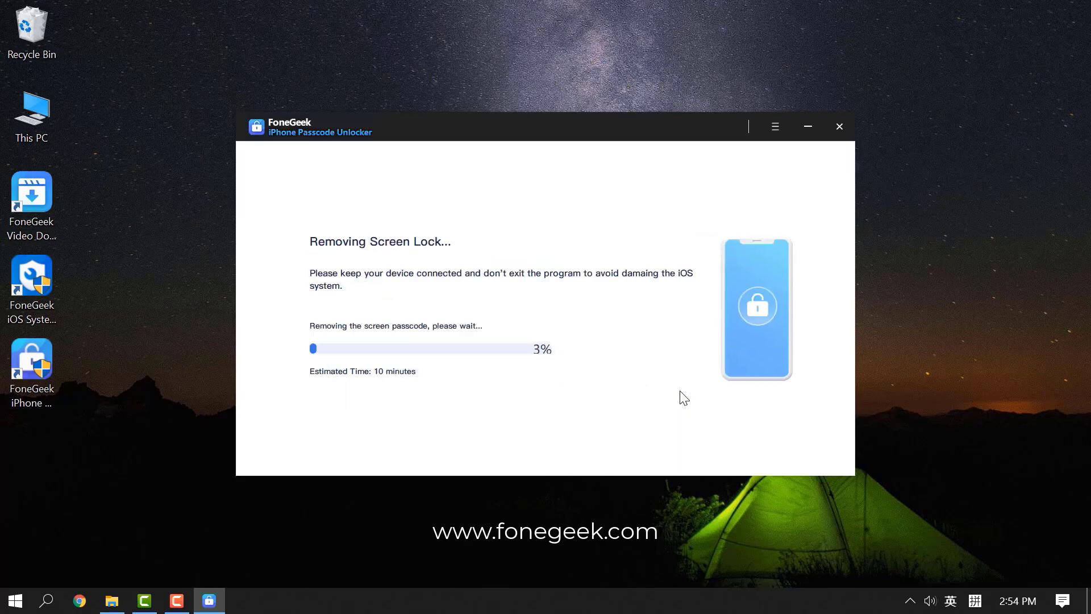